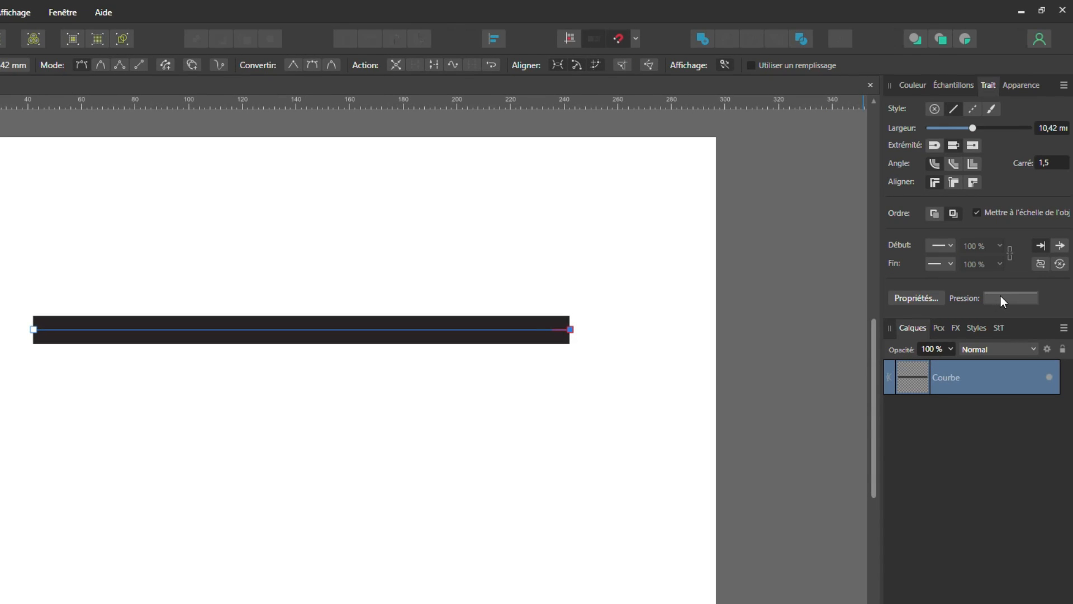
Step: Lower the start and end of the horizontal line's stroke pressure profile to zero
{"action": "left_click", "coordinate": [1000, 298]}
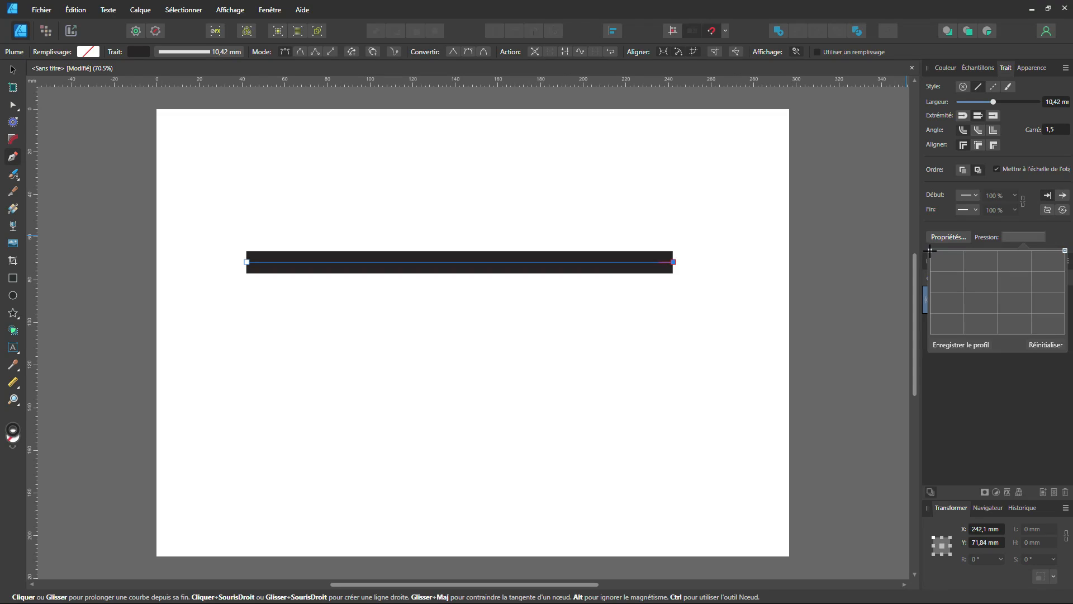
{"action": "left_click", "coordinate": [930, 250]}
{"action": "mouse_move", "coordinate": [930, 251]}
{"action": "left_mouse_down"}
{"action": "mouse_move", "coordinate": [928, 311]}
{"action": "mouse_move", "coordinate": [930, 250]}
{"action": "left_mouse_up"}
{"action": "left_click", "coordinate": [930, 250]}
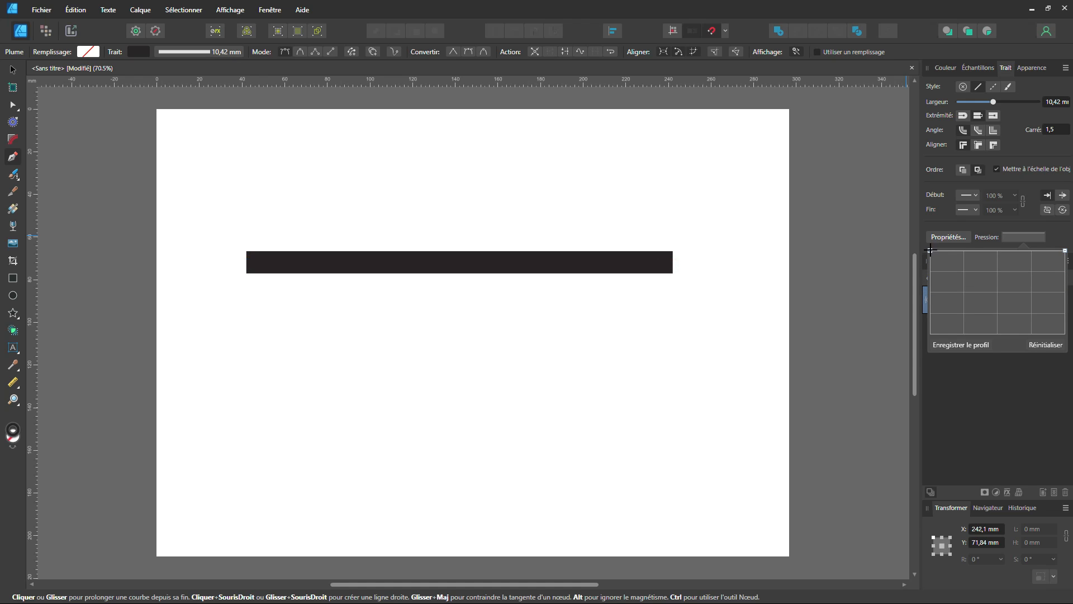
{"action": "left_click_drag", "start_coordinate": [930, 251], "coordinate": [929, 333]}
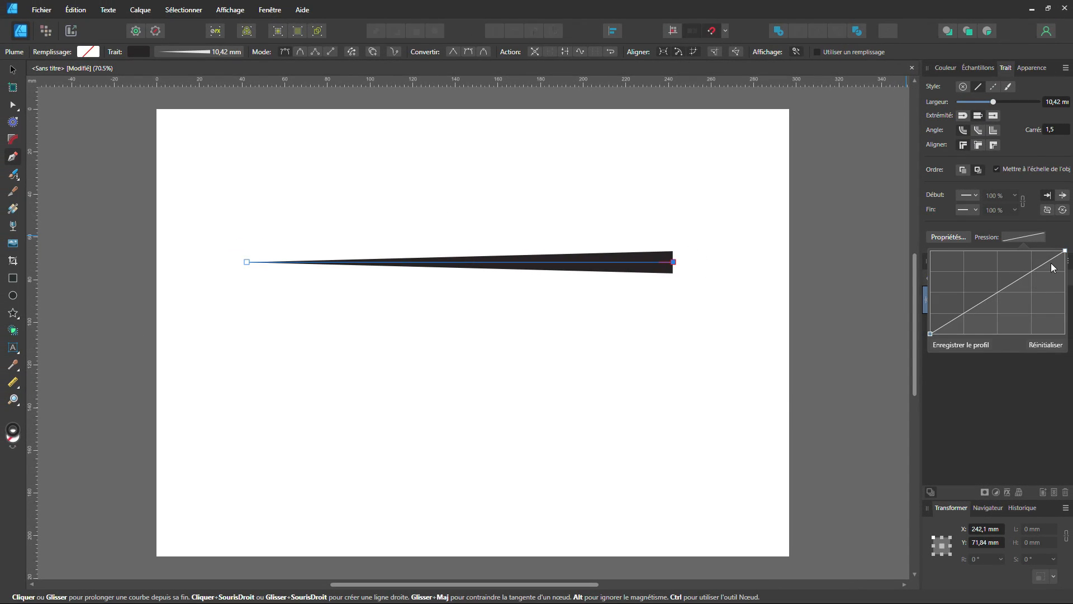
{"action": "left_click_drag", "start_coordinate": [1065, 250], "coordinate": [1065, 333]}
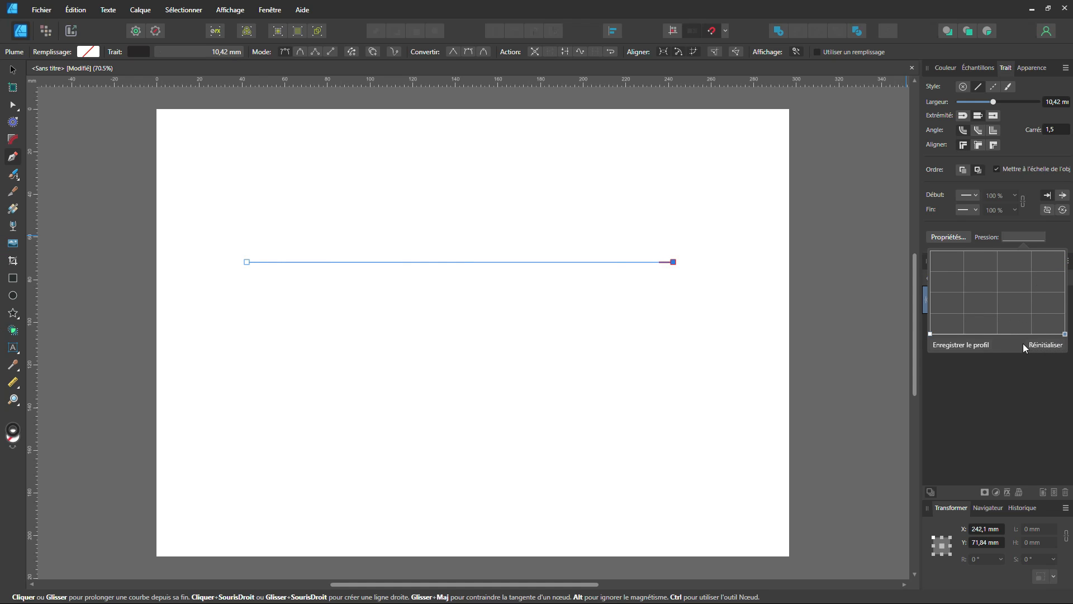
Step: Add a midpoint to the line's pressure profile and raise it to maximum pressure
{"action": "left_click", "coordinate": [999, 333]}
{"action": "left_click", "coordinate": [995, 334]}
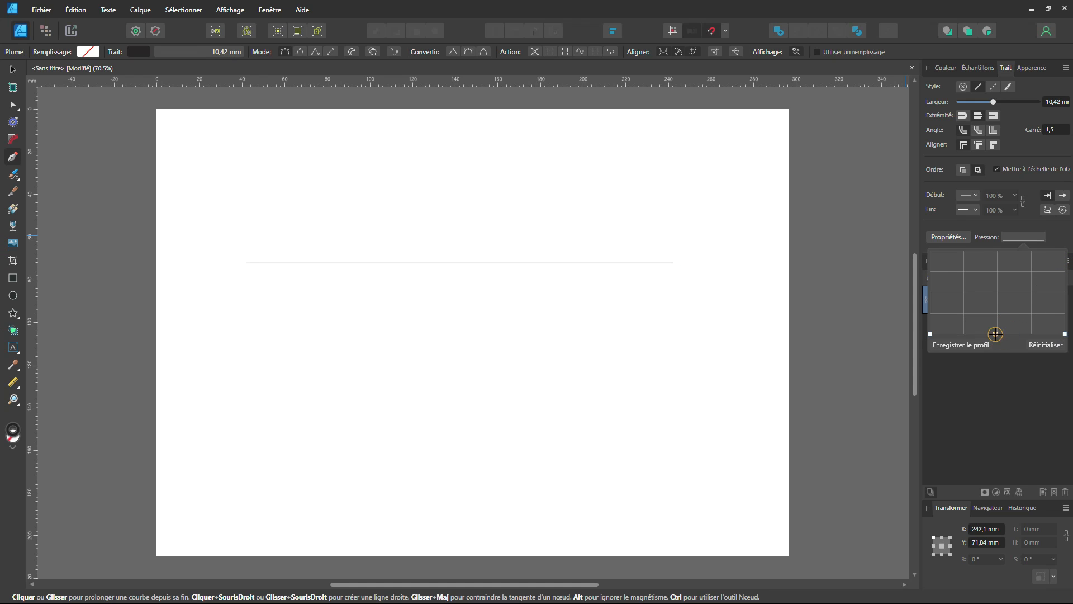
{"action": "left_click_drag", "start_coordinate": [997, 334], "coordinate": [999, 250]}
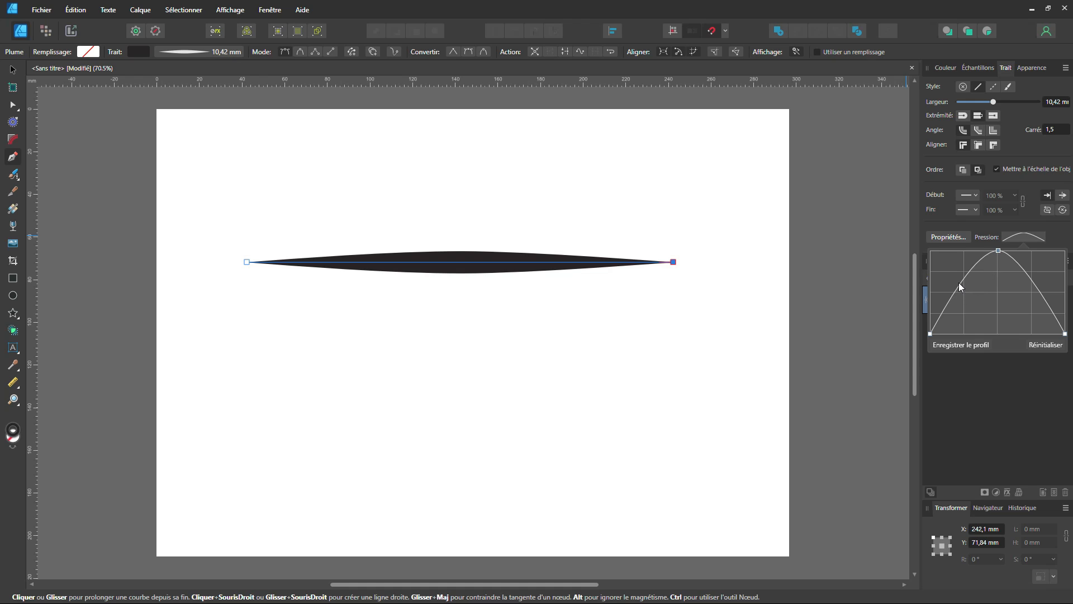
Step: Reshape the pressure curve with one extra point on each side of its peak, and reset the profile
{"action": "left_click", "coordinate": [1039, 291]}
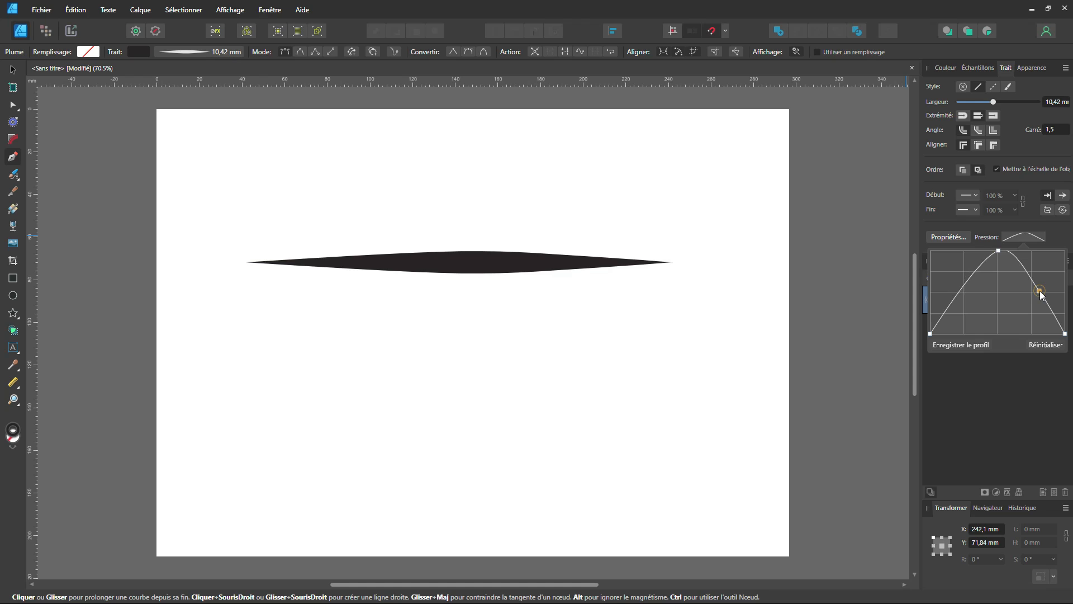
{"action": "left_click_drag", "start_coordinate": [1041, 295], "coordinate": [1045, 279]}
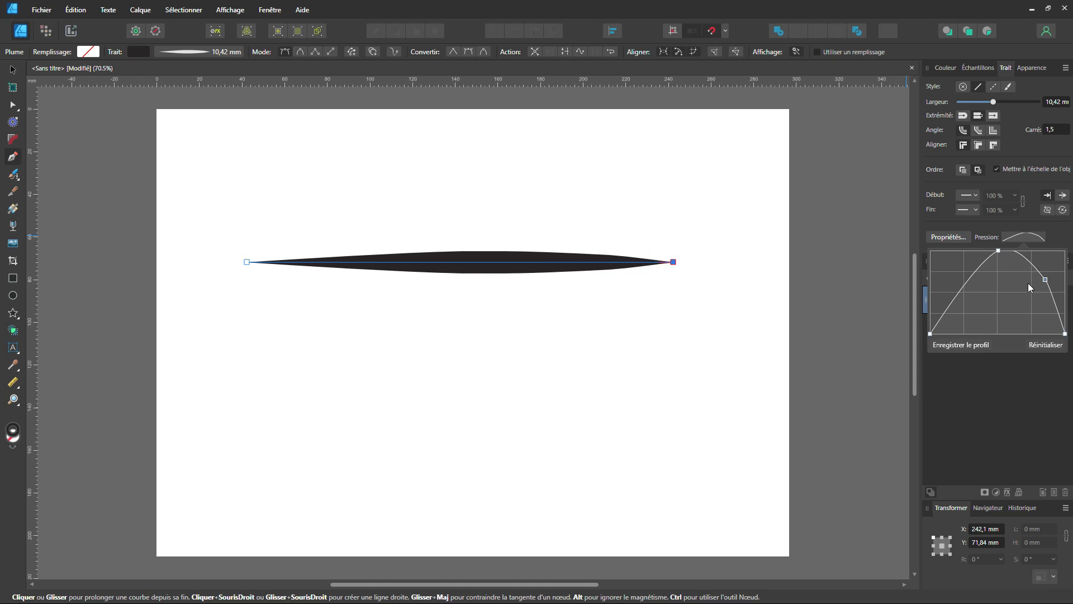
{"action": "mouse_move", "coordinate": [961, 287]}
{"action": "left_mouse_down"}
{"action": "mouse_move", "coordinate": [997, 324]}
{"action": "mouse_move", "coordinate": [961, 299]}
{"action": "mouse_move", "coordinate": [973, 299]}
{"action": "mouse_move", "coordinate": [972, 313]}
{"action": "mouse_move", "coordinate": [957, 273]}
{"action": "mouse_move", "coordinate": [963, 310]}
{"action": "mouse_move", "coordinate": [970, 291]}
{"action": "mouse_move", "coordinate": [968, 302]}
{"action": "left_mouse_up"}
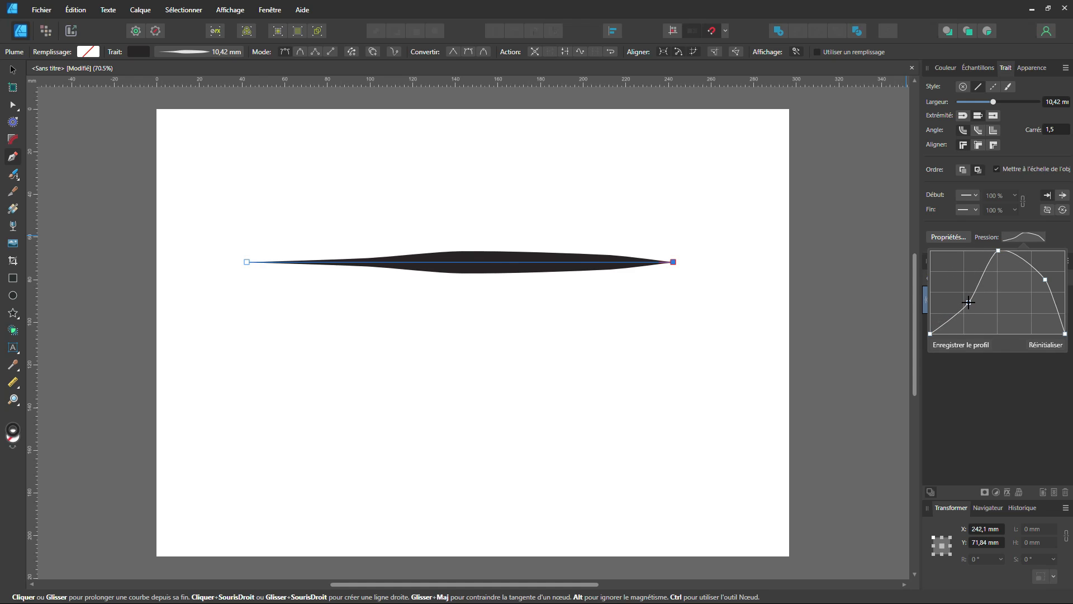
{"action": "left_click", "coordinate": [1043, 345]}
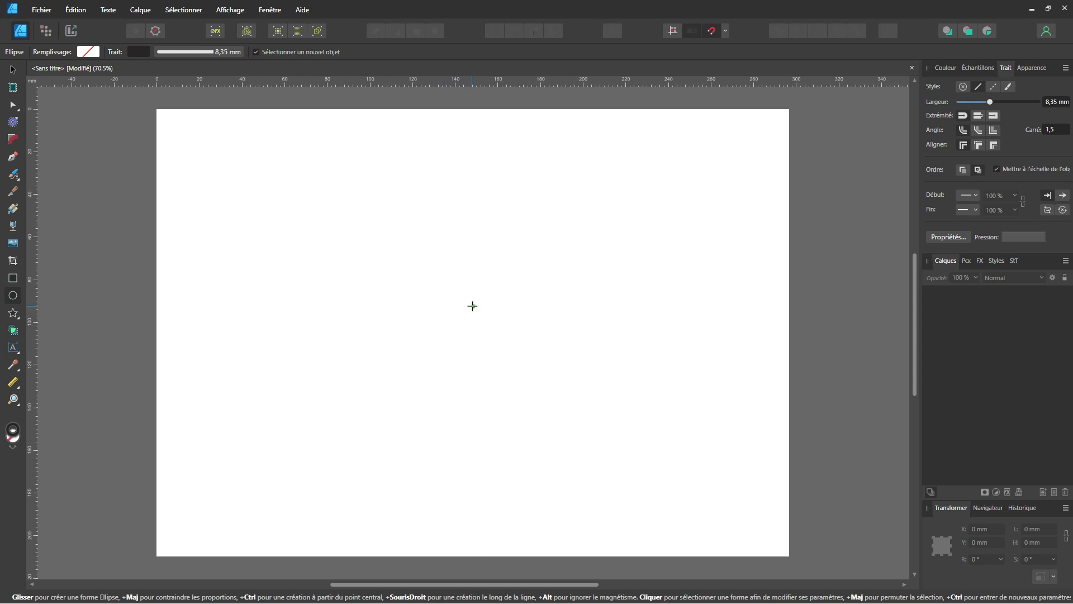
Step: Draw a circle about 115 mm in diameter centred on the page and set its stroke width to 1 mm
{"action": "left_click_drag", "start_coordinate": [472, 333], "coordinate": [638, 412]}
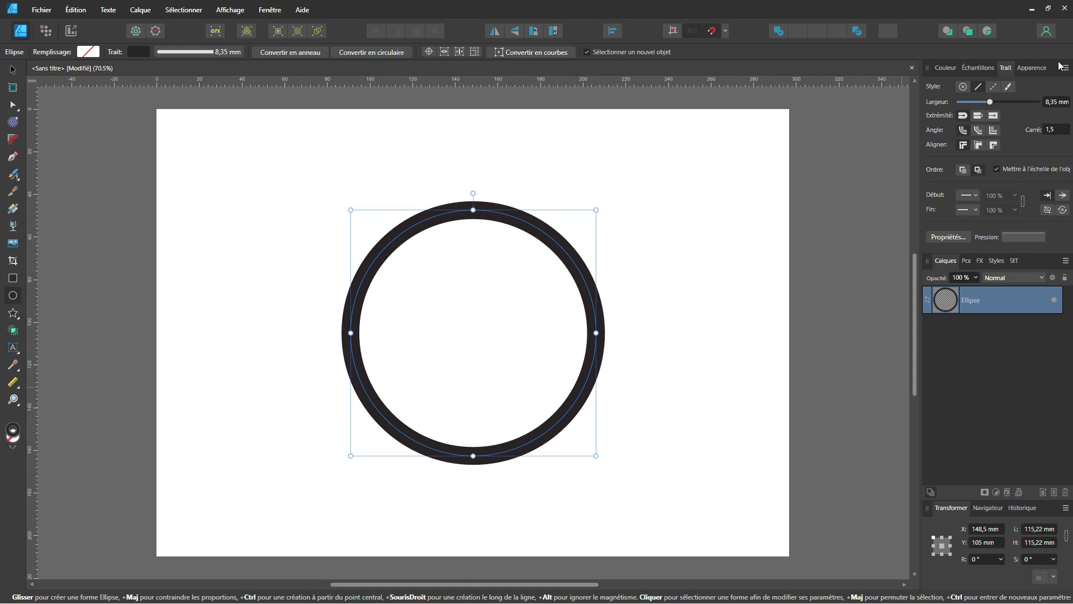
{"action": "left_click", "coordinate": [1054, 103]}
{"action": "type", "text": "1"}
{"action": "key", "text": "Return"}
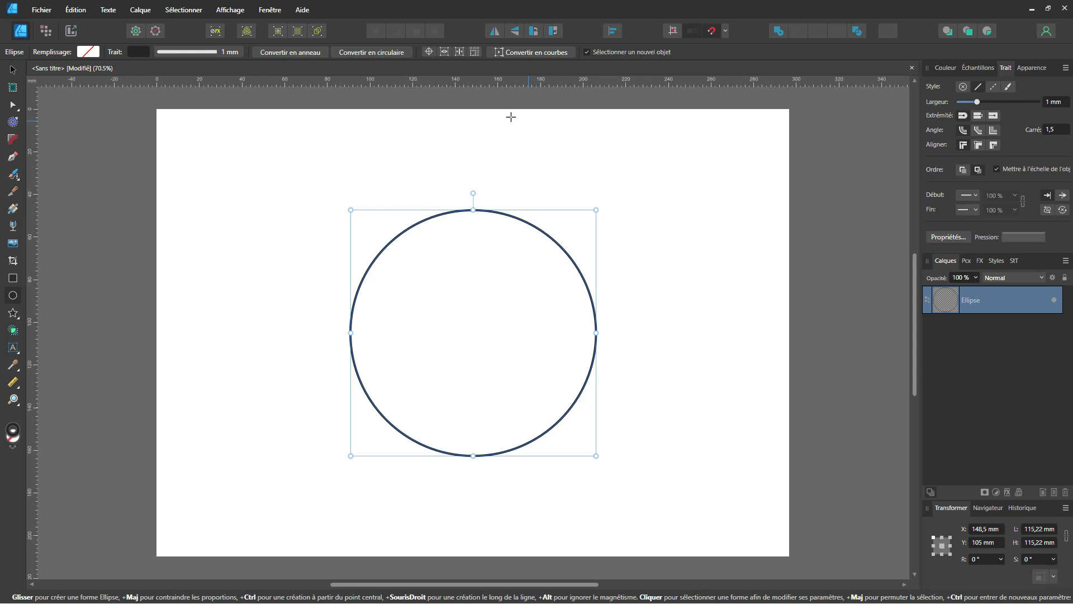
Step: Convert the circle to a pie shape and narrow its opening to a start angle of about 27.8°
{"action": "left_click", "coordinate": [382, 54]}
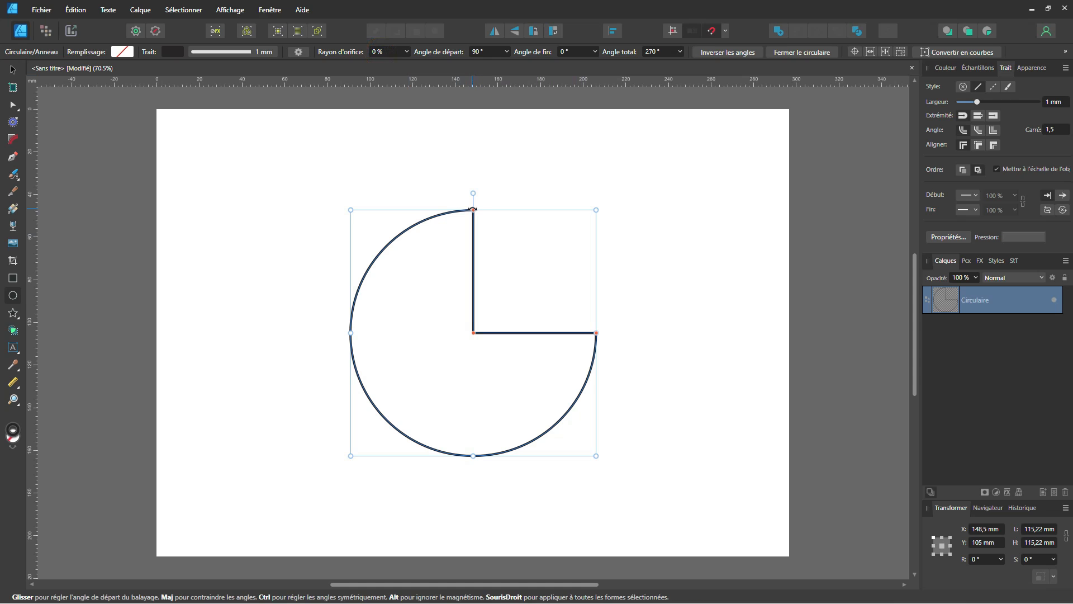
{"action": "left_click_drag", "start_coordinate": [473, 209], "coordinate": [583, 277]}
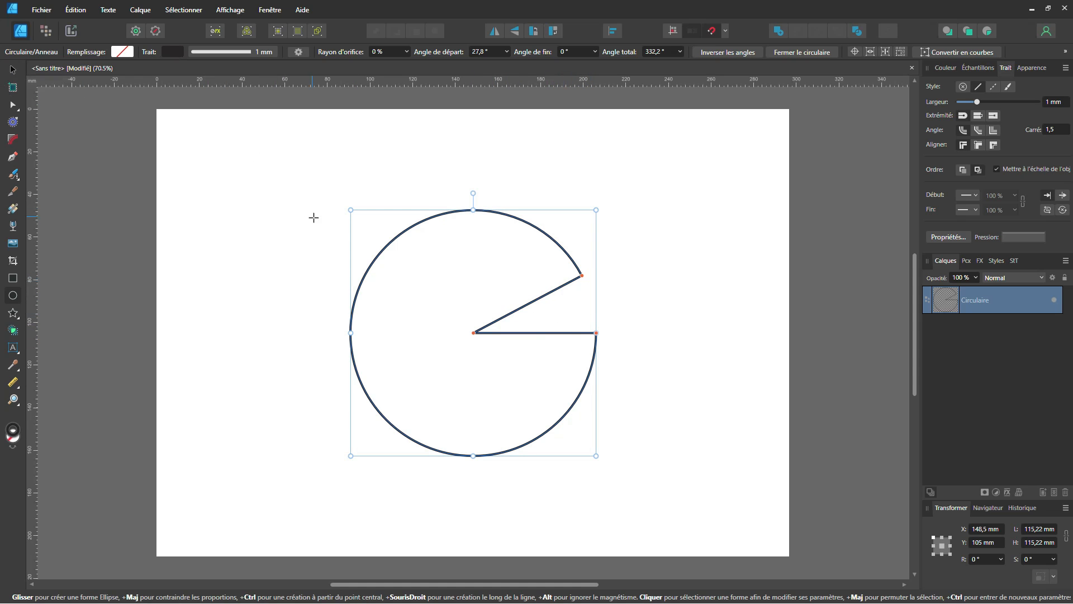
Step: Duplicate the pie shape and resize the copy around its centre to about 163 mm wide and 24.5 mm high
{"action": "left_click", "coordinate": [657, 491]}
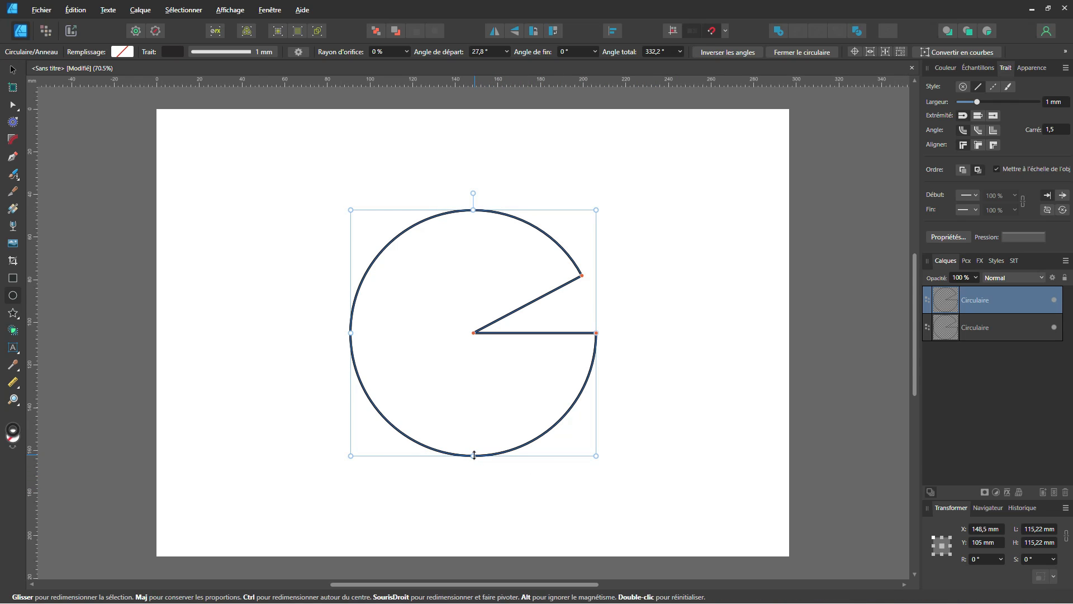
{"action": "left_click_drag", "start_coordinate": [473, 456], "coordinate": [477, 346]}
{"action": "left_click_drag", "start_coordinate": [595, 333], "coordinate": [650, 343]}
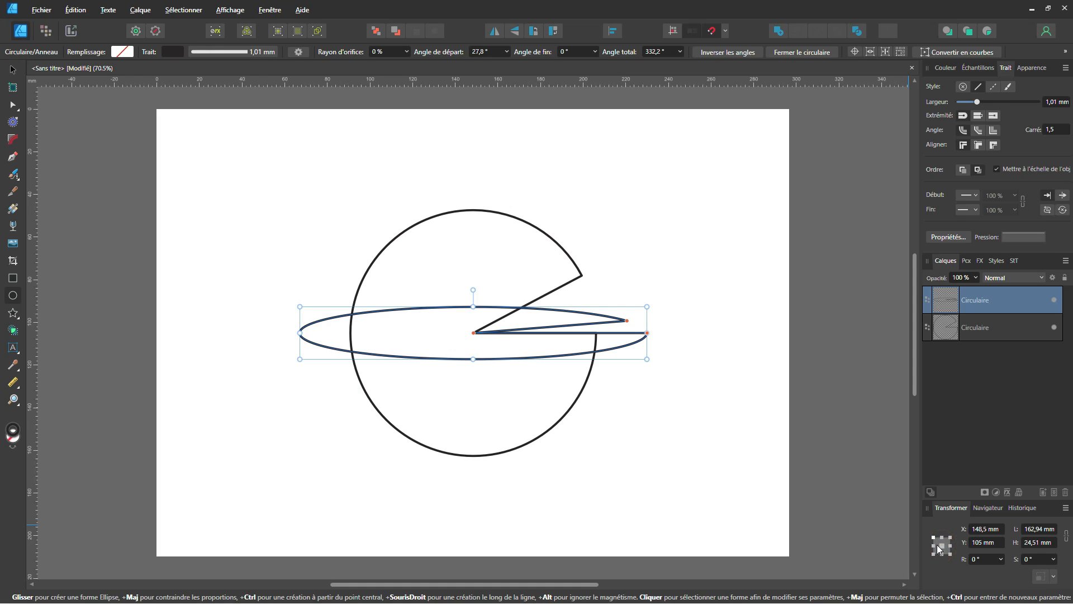
Step: Rotate the flattened pie shape to 18° and set its start angle to 135° and its end angle to 45°
{"action": "left_click", "coordinate": [982, 559]}
{"action": "type", "text": "18"}
{"action": "key", "text": "Return"}
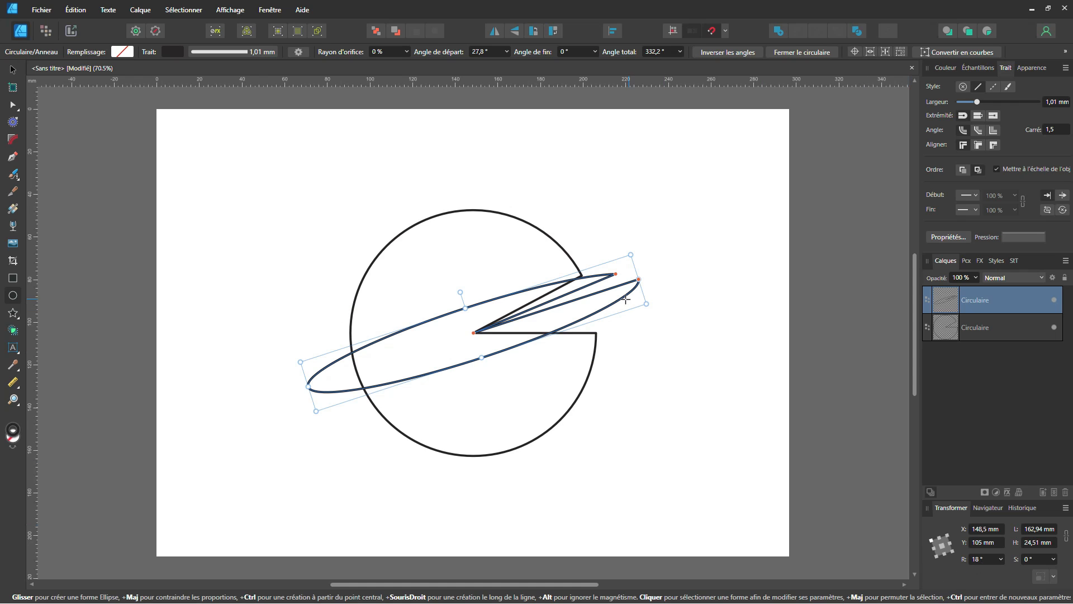
{"action": "left_click_drag", "start_coordinate": [615, 274], "coordinate": [324, 364]}
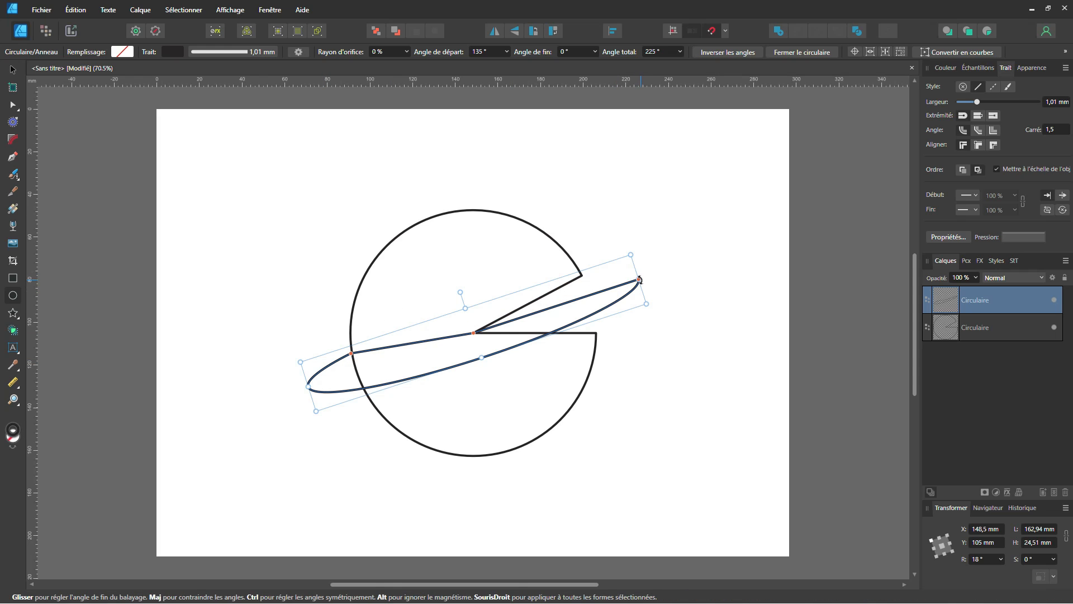
{"action": "left_click_drag", "start_coordinate": [639, 280], "coordinate": [614, 314]}
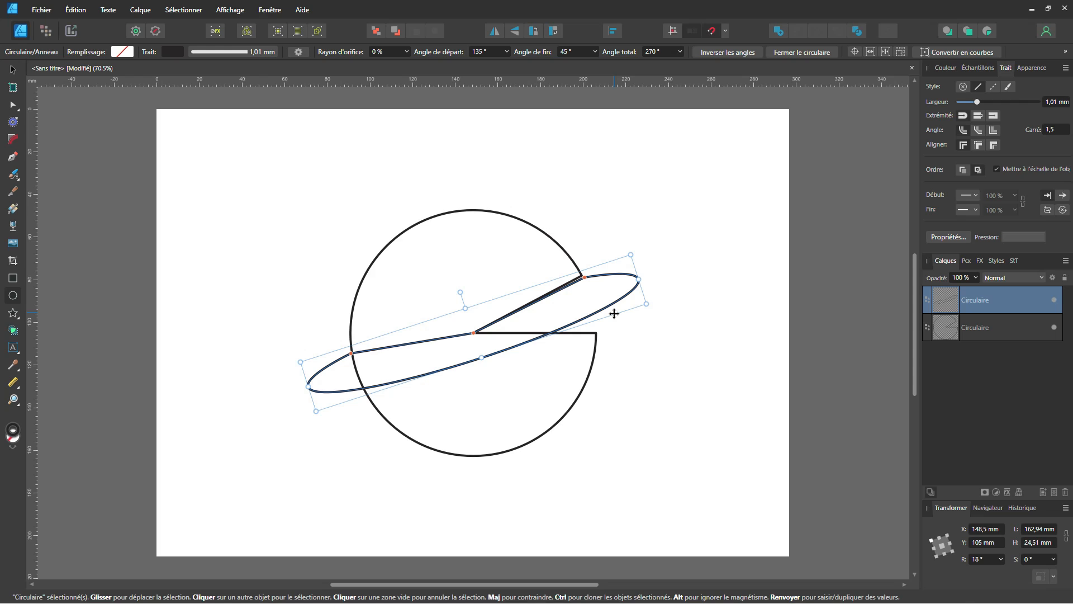
Step: Select both pie shapes and convert them to curves
{"action": "key", "text": "v"}
{"action": "left_click_drag", "start_coordinate": [235, 136], "coordinate": [725, 498]}
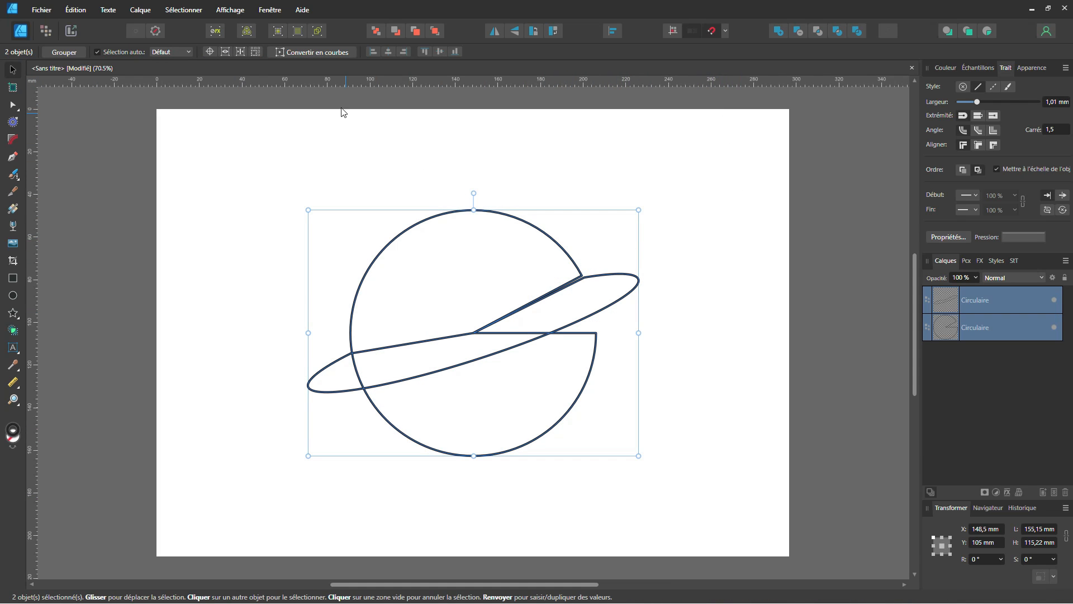
{"action": "left_click", "coordinate": [326, 54]}
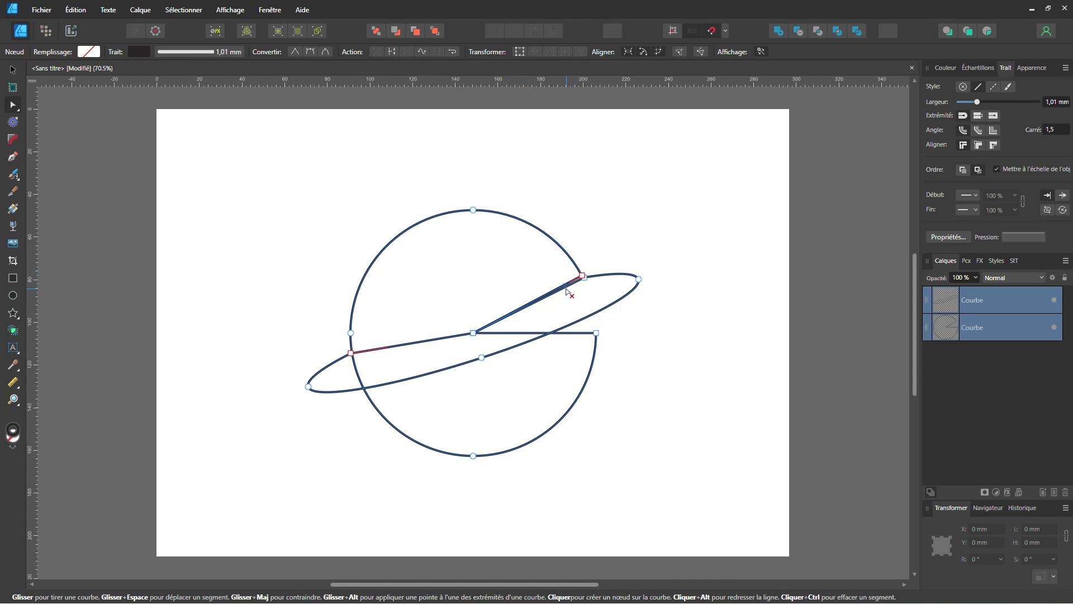
Step: Delete the straight segments running to the centre of both curves with the Node tool, leaving only the open arcs
{"action": "left_click", "coordinate": [565, 286], "text": "ctrl"}
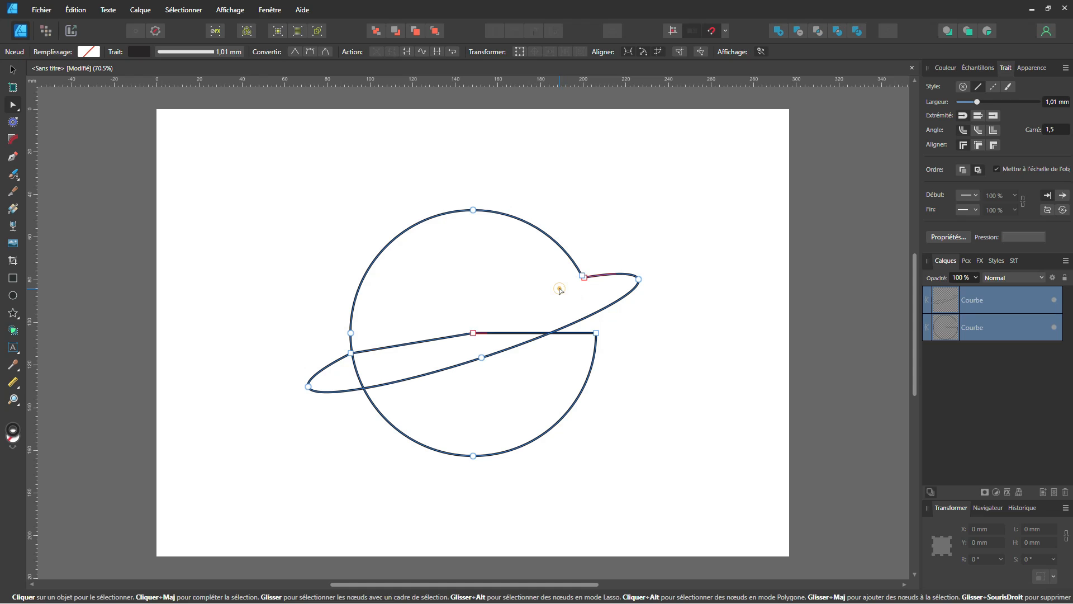
{"action": "left_click", "coordinate": [558, 285], "text": "ctrl"}
{"action": "left_click", "coordinate": [445, 337], "text": "ctrl"}
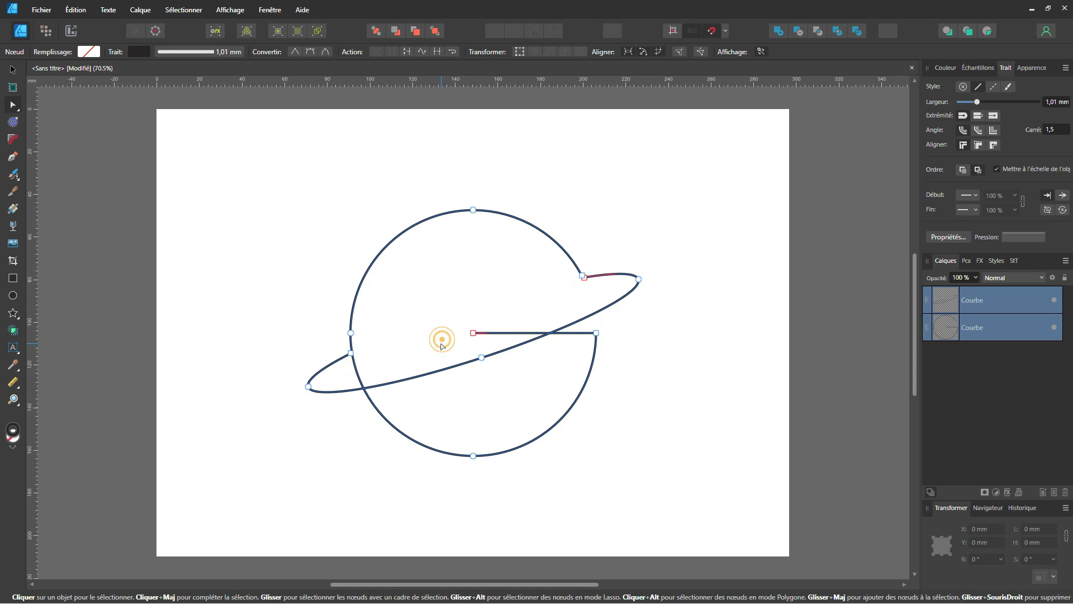
{"action": "left_click", "coordinate": [503, 332], "text": "ctrl"}
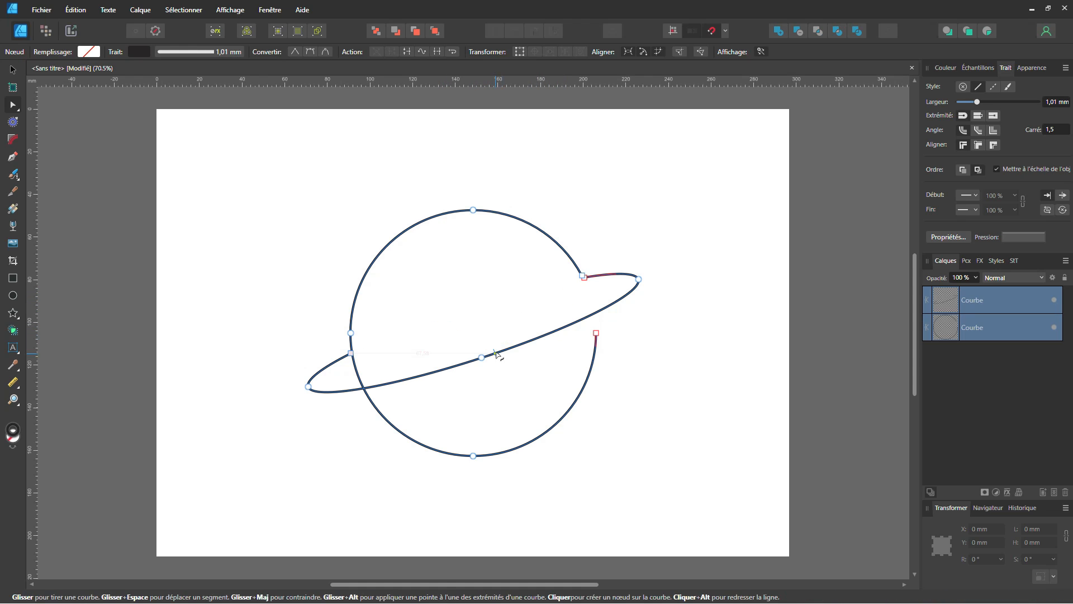
Step: Give both curves a pressure profile with zero pressure at the ends and maximum pressure at the midpoint
{"action": "left_click", "coordinate": [1018, 241]}
{"action": "left_click_drag", "start_coordinate": [1000, 251], "coordinate": [997, 338]}
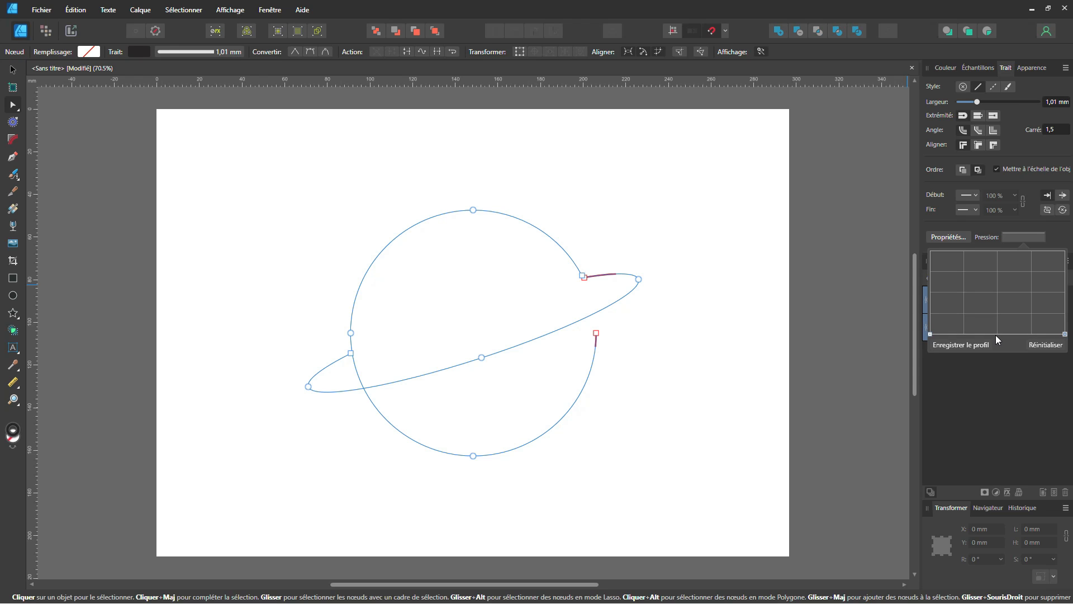
{"action": "left_click", "coordinate": [997, 333]}
{"action": "left_click", "coordinate": [997, 334]}
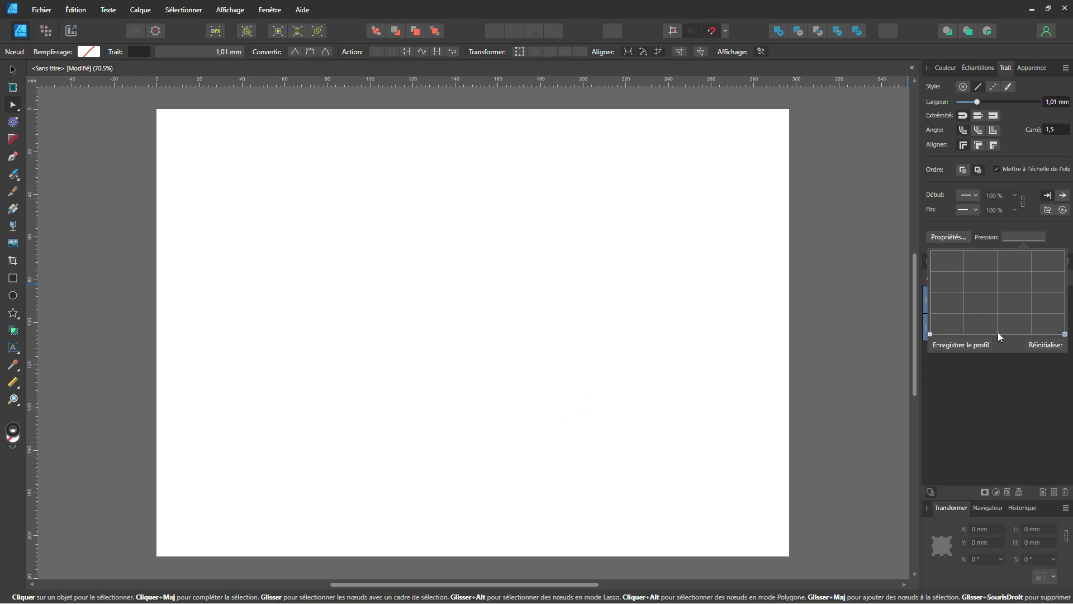
{"action": "left_click", "coordinate": [998, 334]}
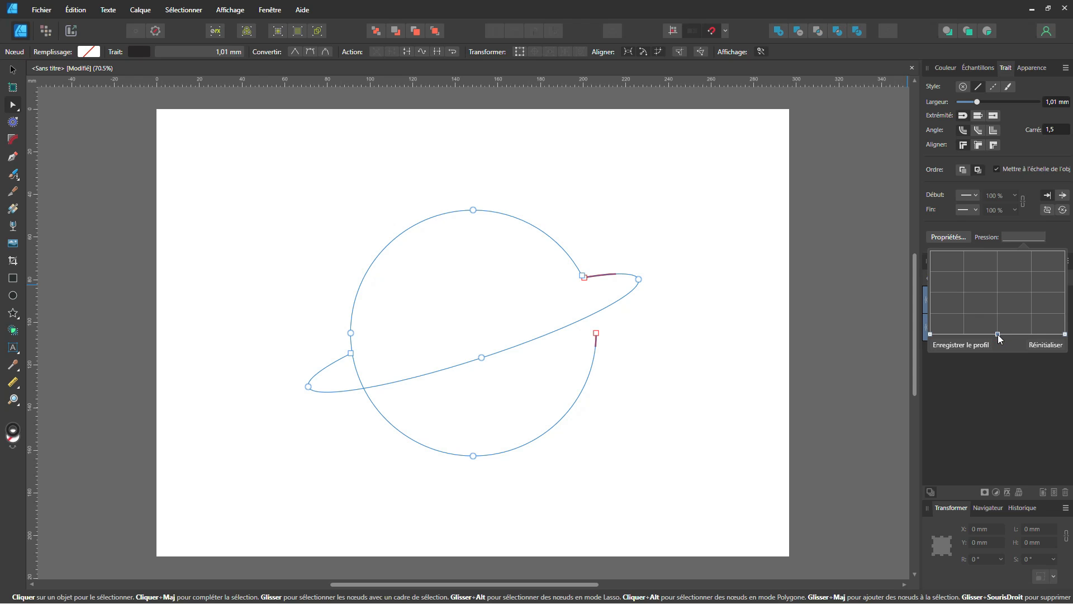
{"action": "left_click_drag", "start_coordinate": [998, 333], "coordinate": [997, 251]}
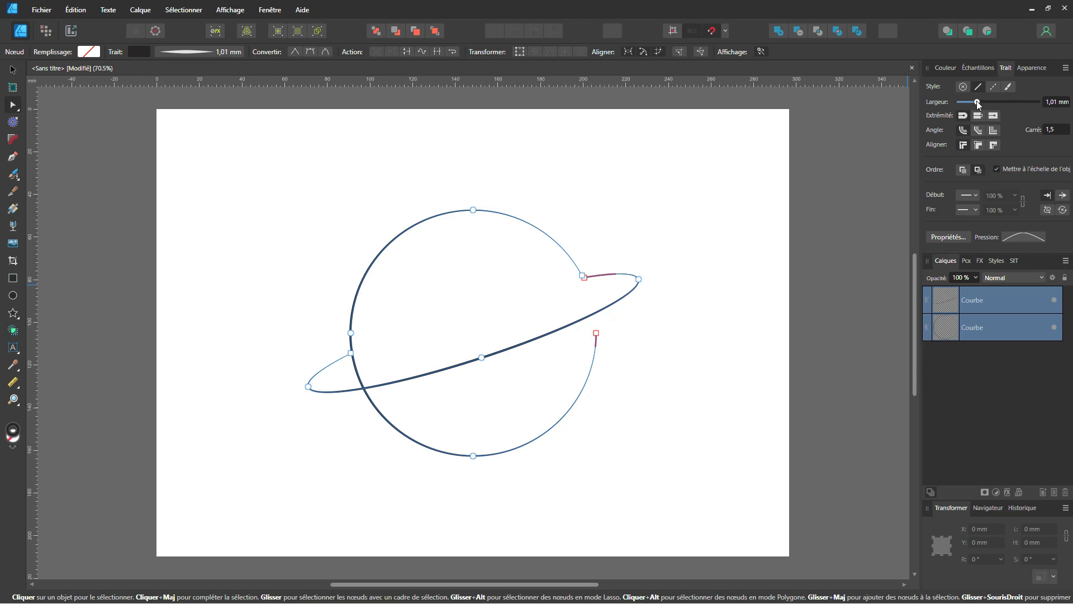
Step: Increase the stroke width of both curves to about 10.42 mm and deselect them
{"action": "left_click", "coordinate": [977, 101]}
{"action": "left_click_drag", "start_coordinate": [988, 100], "coordinate": [994, 106]}
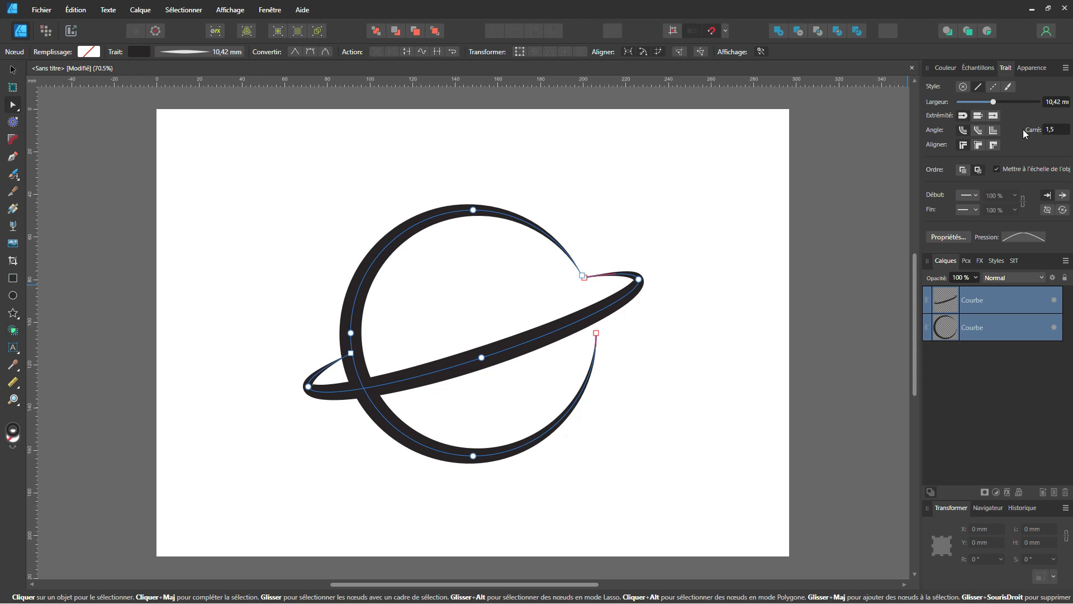
{"action": "left_click", "coordinate": [95, 187]}
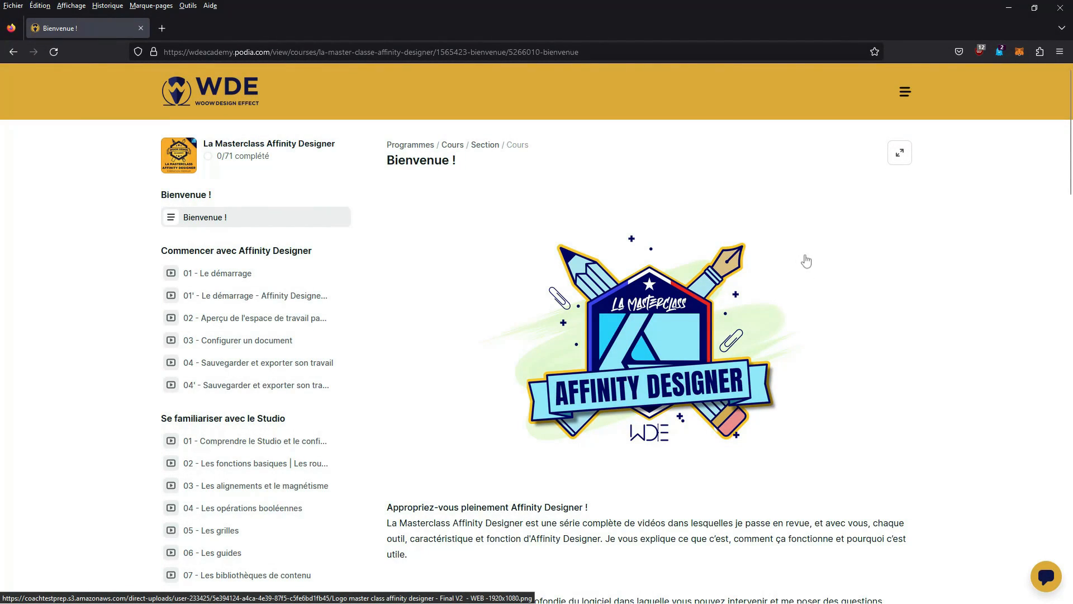
Step: Switch to the Affinity Designer masterclass page in Firefox, mark the "Bienvenue !" lesson as completed and advance through the course
{"action": "scroll", "coordinate": [805, 261], "scroll_direction": "down", "scroll_amount": 2}
{"action": "scroll", "coordinate": [806, 261], "scroll_direction": "down", "scroll_amount": 6}
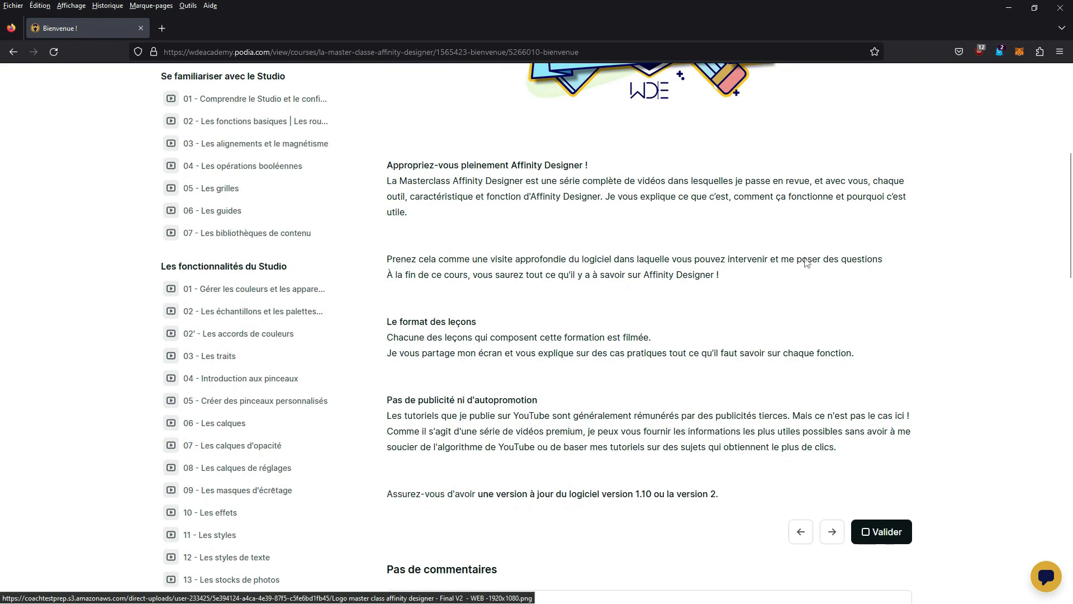
{"action": "left_click", "coordinate": [886, 473]}
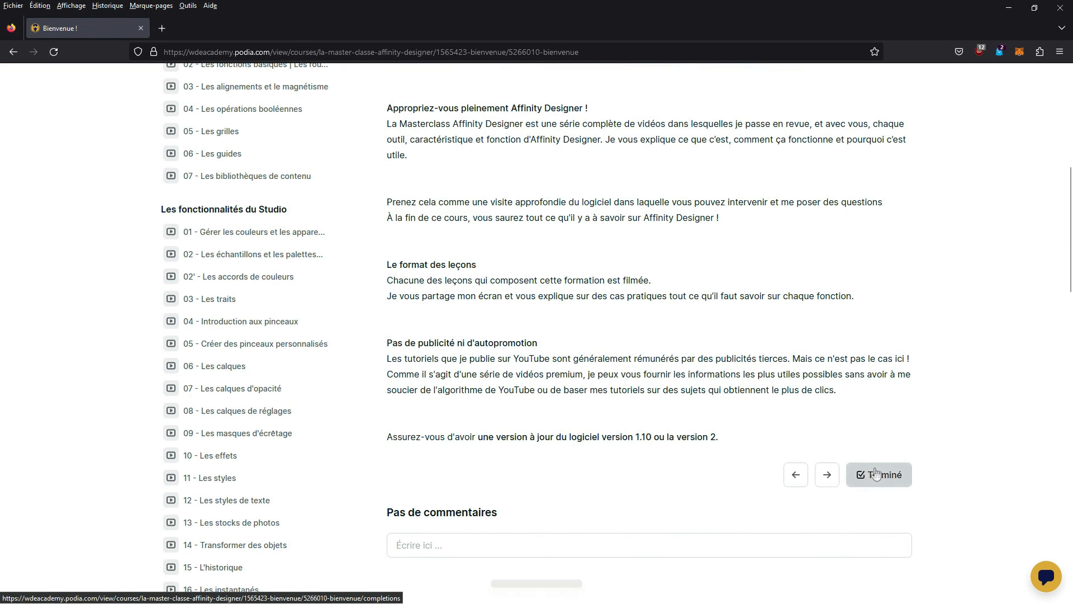
{"action": "left_click", "coordinate": [828, 475]}
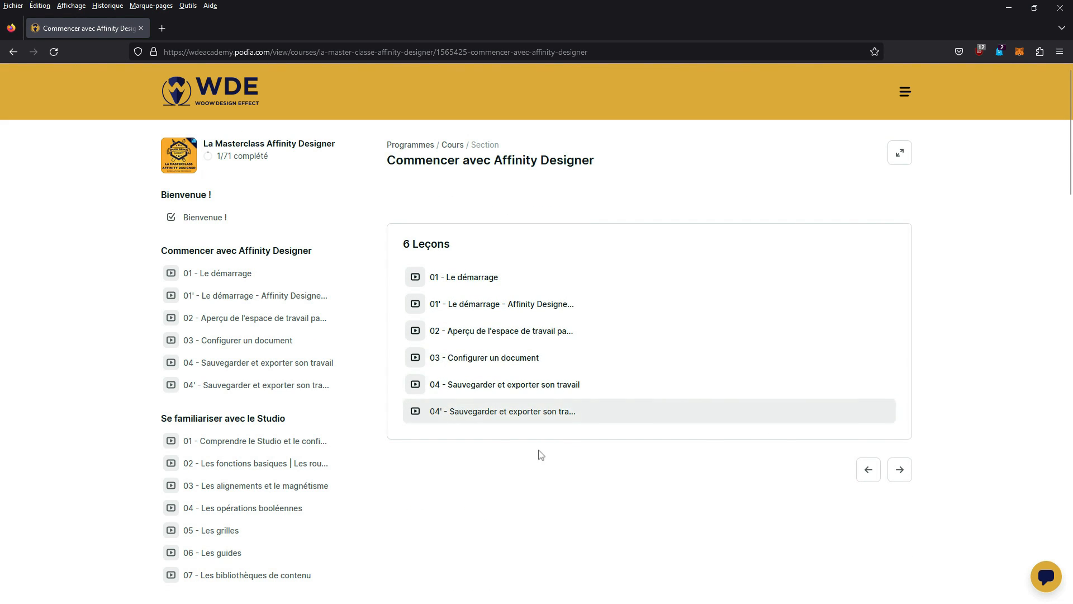
{"action": "left_click", "coordinate": [900, 472]}
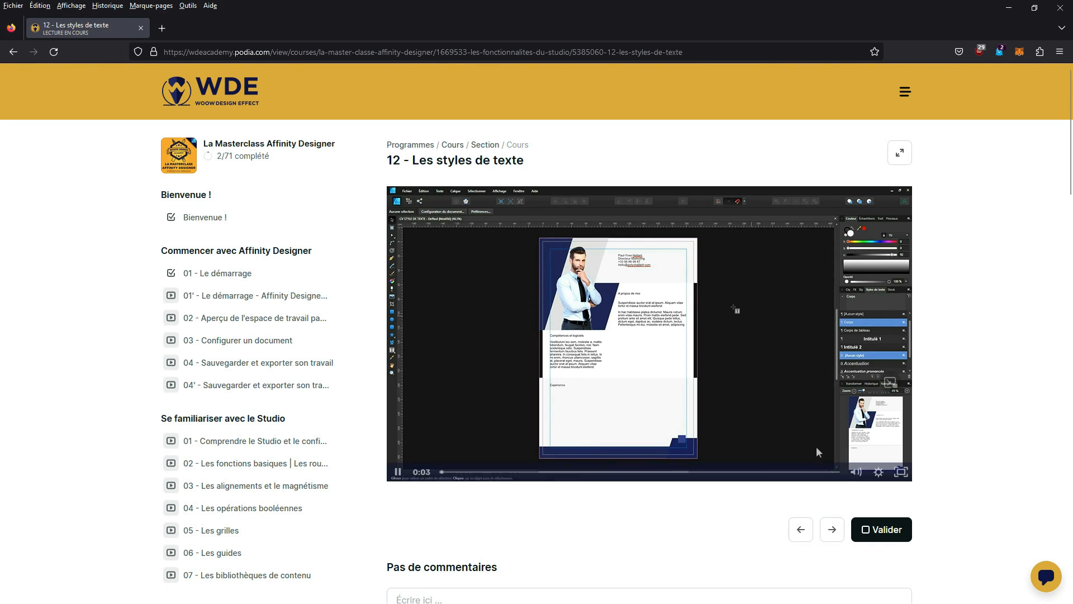
Step: Skip ahead in the "12 - Les styles de texte" video to about 5:16 and on to just past 7:25
{"action": "left_click", "coordinate": [649, 473]}
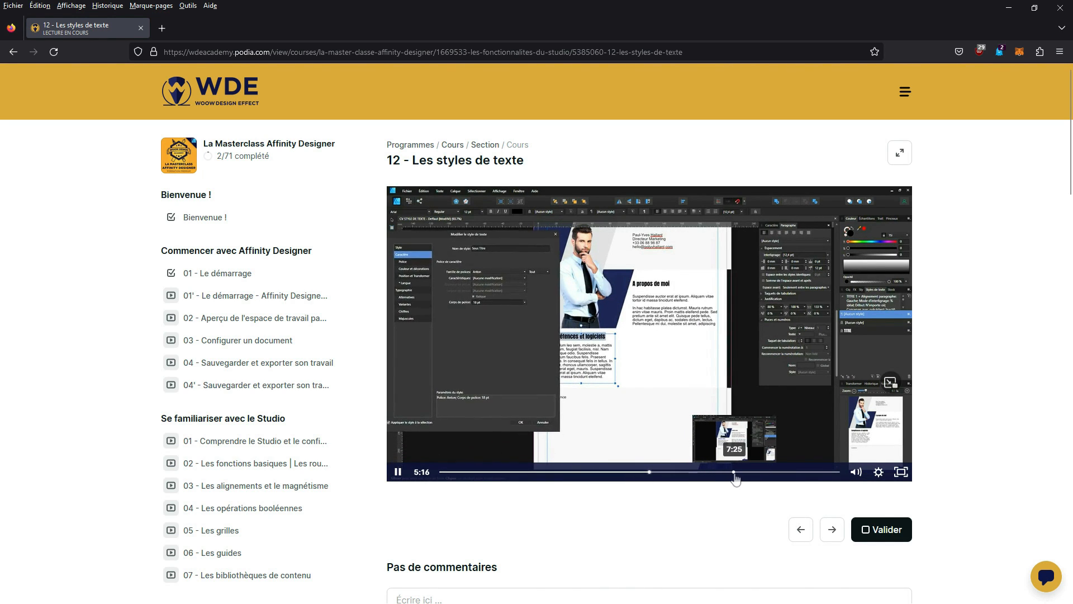
{"action": "left_click", "coordinate": [739, 473]}
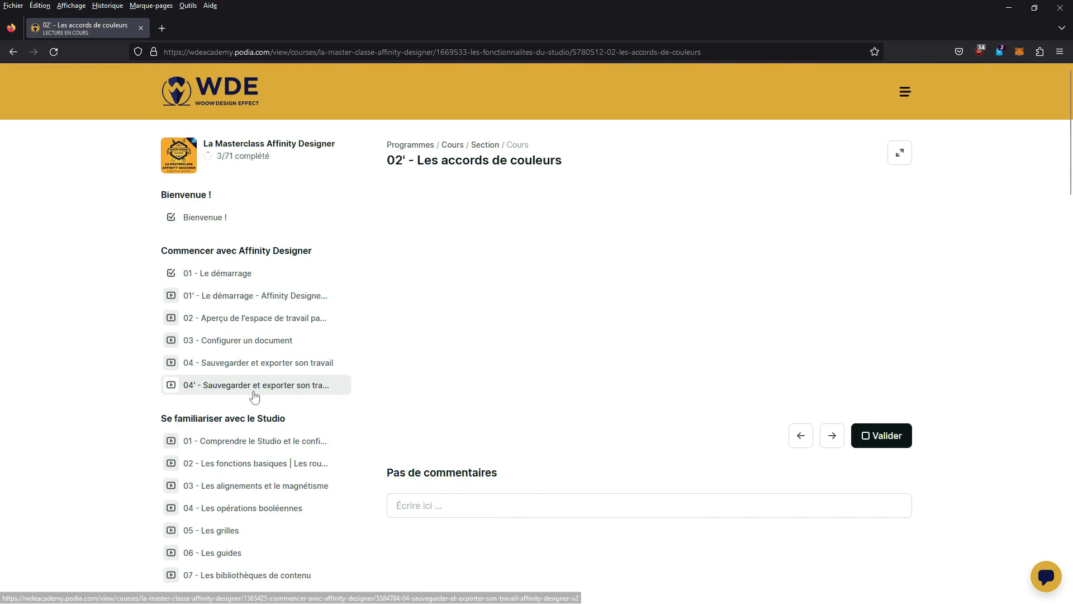